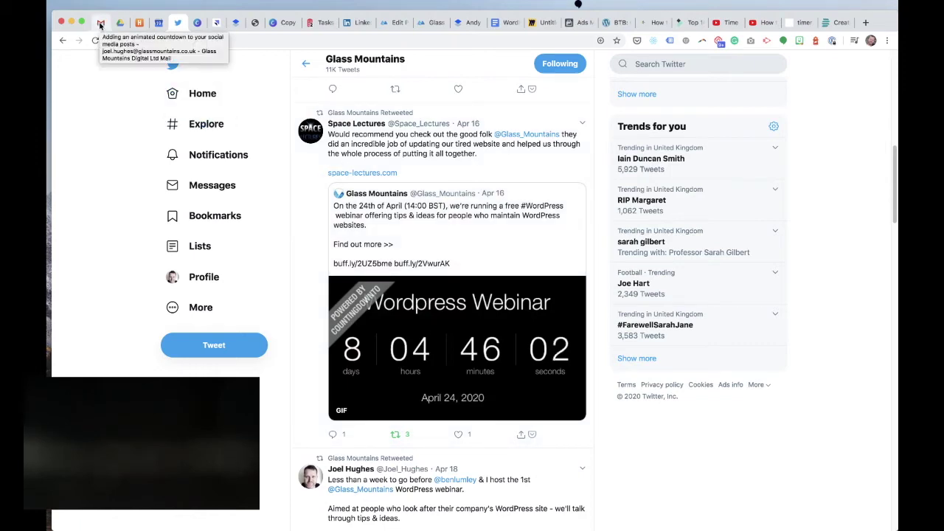
# - Switch to the Gmail tab showing the webinar email
pyautogui.click(100, 23)
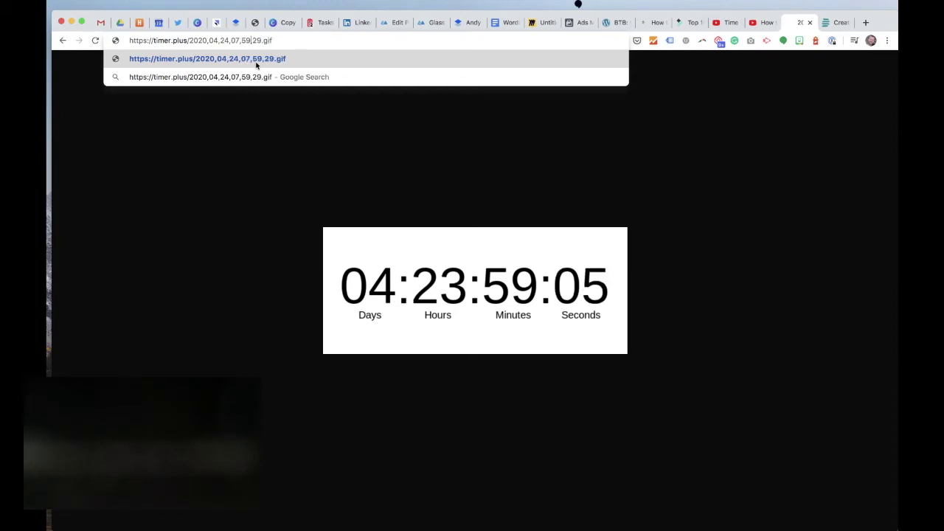
# - Change the GIF's target minutes to 00, then start saving the image and cancel
pyautogui.press('BackSpace')
pyautogui.press('BackSpace')
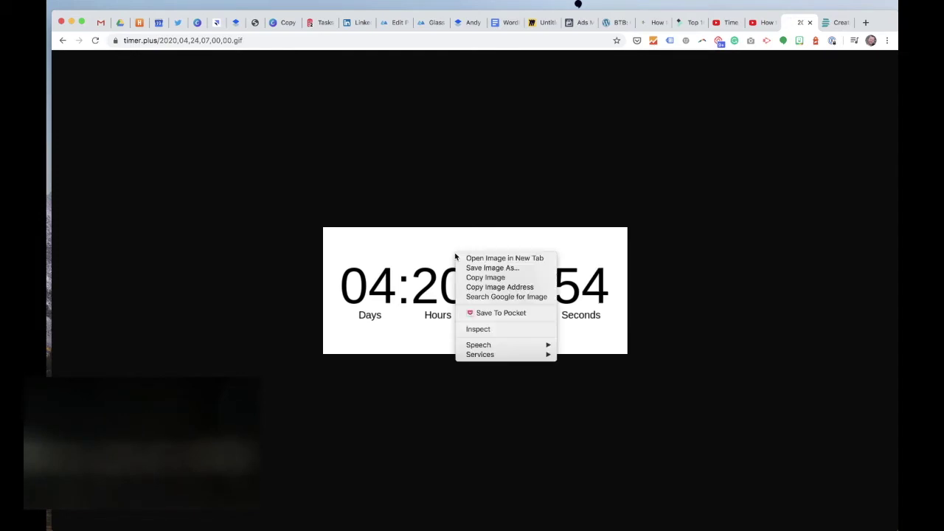
pyautogui.click(461, 268)
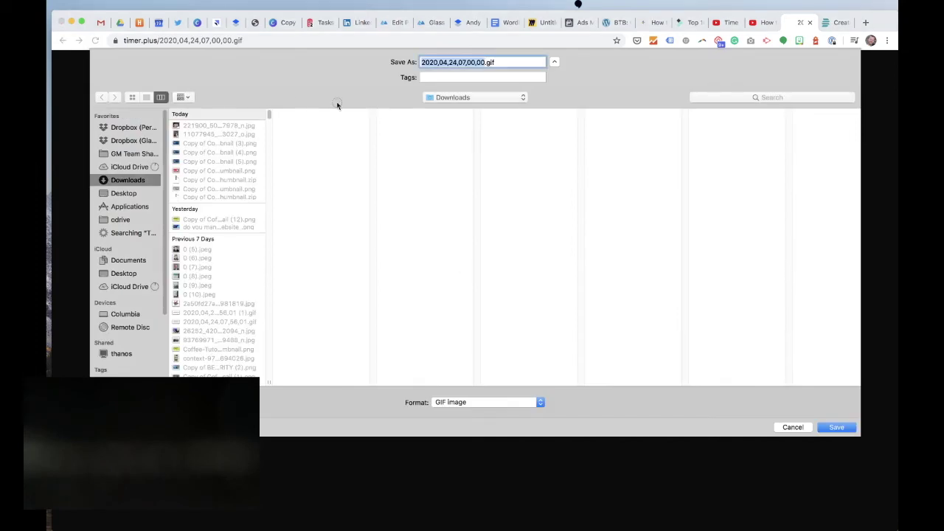
pyautogui.click(793, 428)
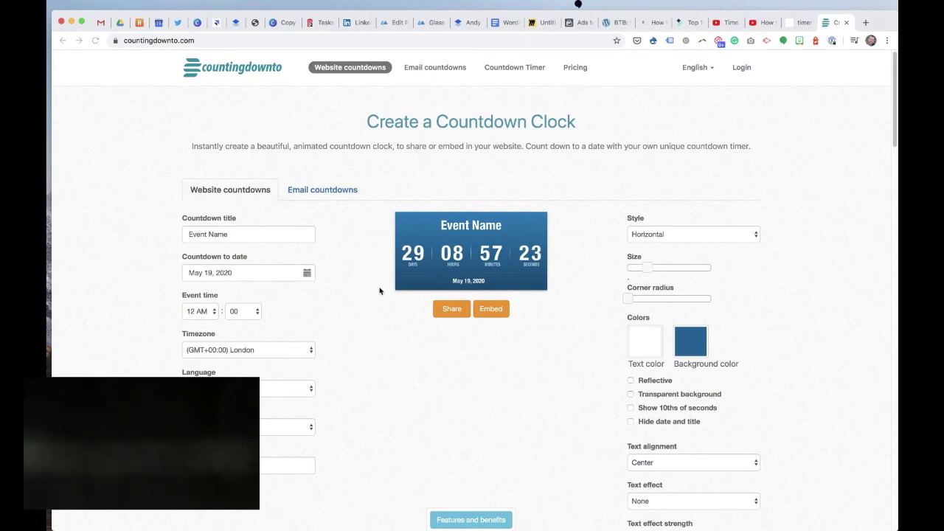
# - Generate and select the website countdown's iframe embed code, then go to Email countdowns
pyautogui.click(301, 192)
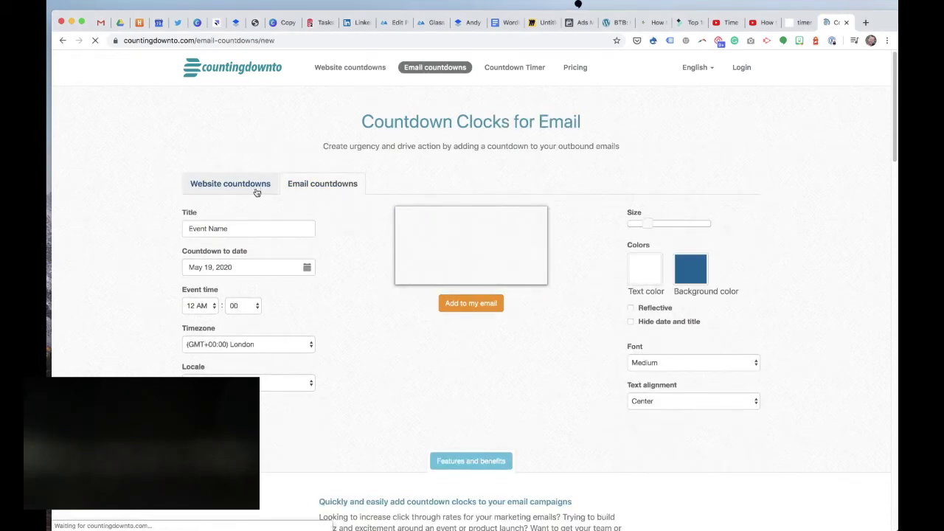
pyautogui.click(259, 190)
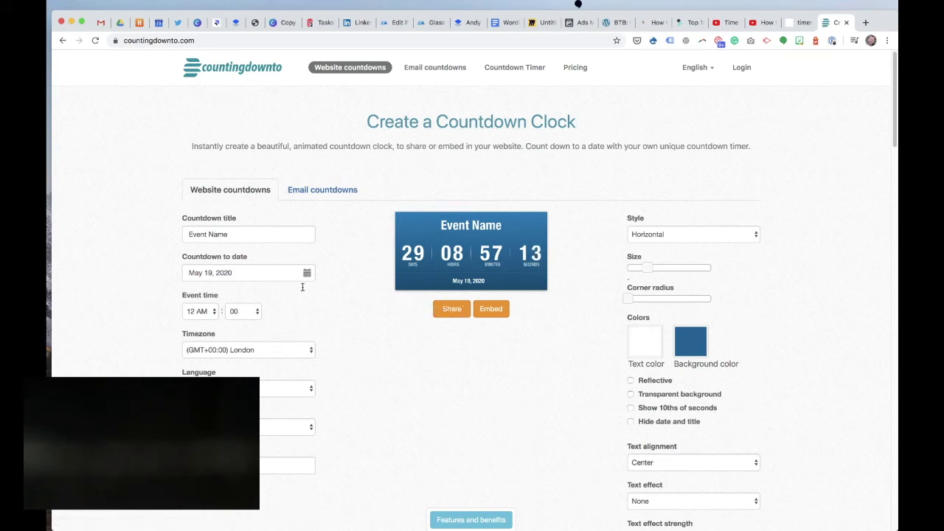
pyautogui.click(500, 316)
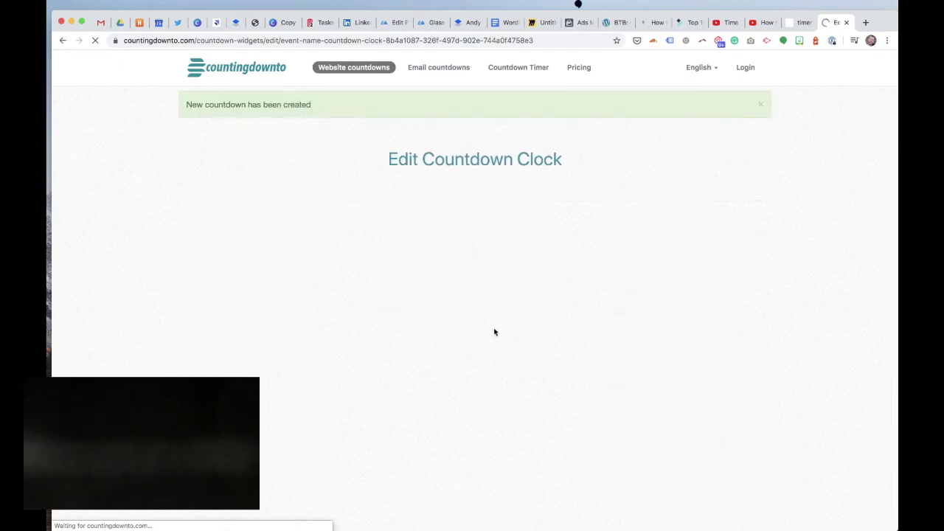
pyautogui.moveTo(431, 334); pyautogui.dragTo(334, 345)
pyautogui.moveTo(338, 304); pyautogui.dragTo(388, 321)
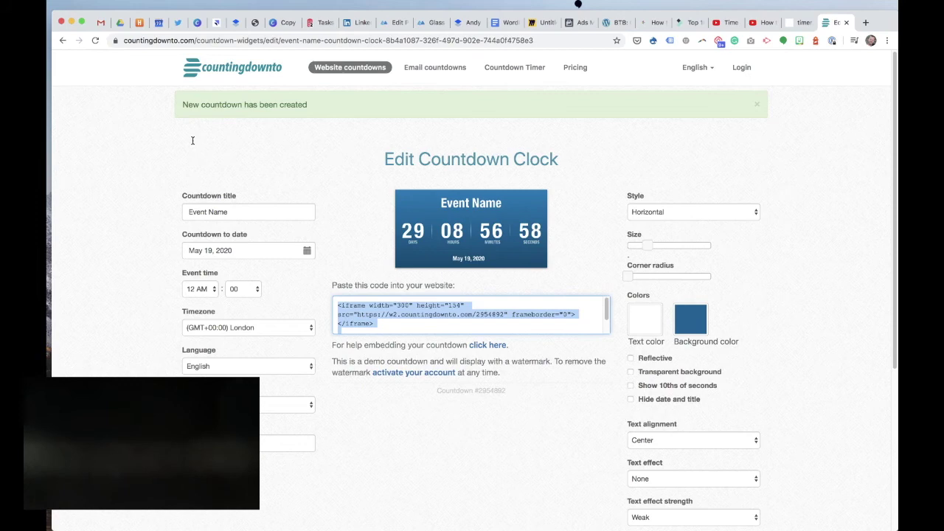
pyautogui.click(442, 67)
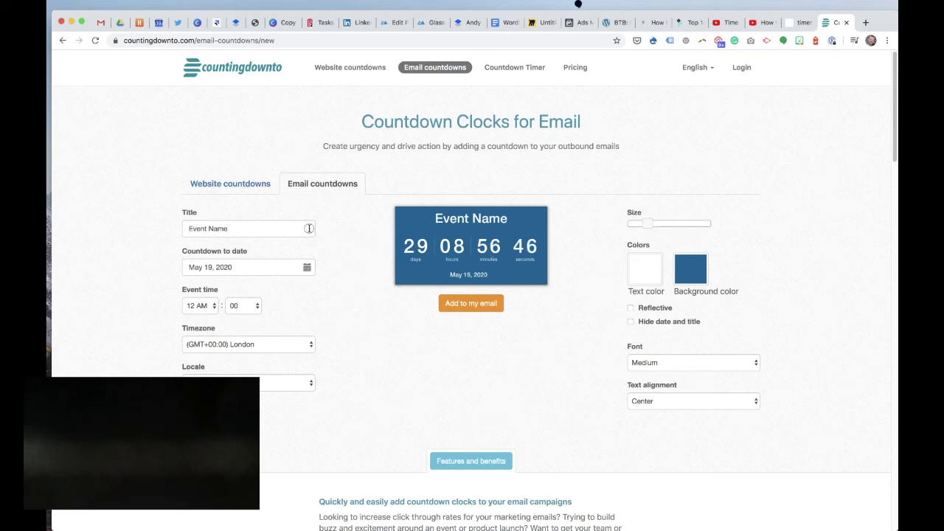
# - Title the email countdown 'Countdown' and target April 24, 2020 at 02 PM
pyautogui.moveTo(303, 229); pyautogui.dragTo(172, 214)
pyautogui.write('Countdown')
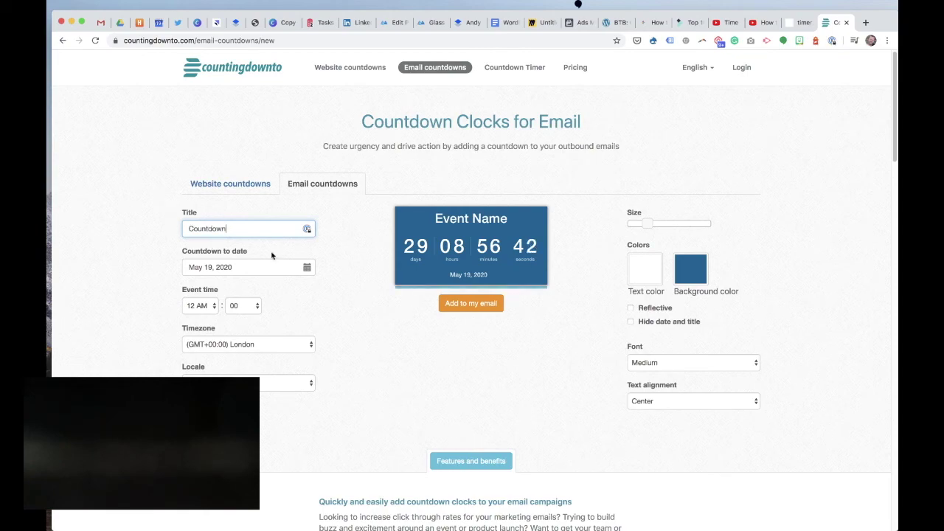
pyautogui.click(310, 267)
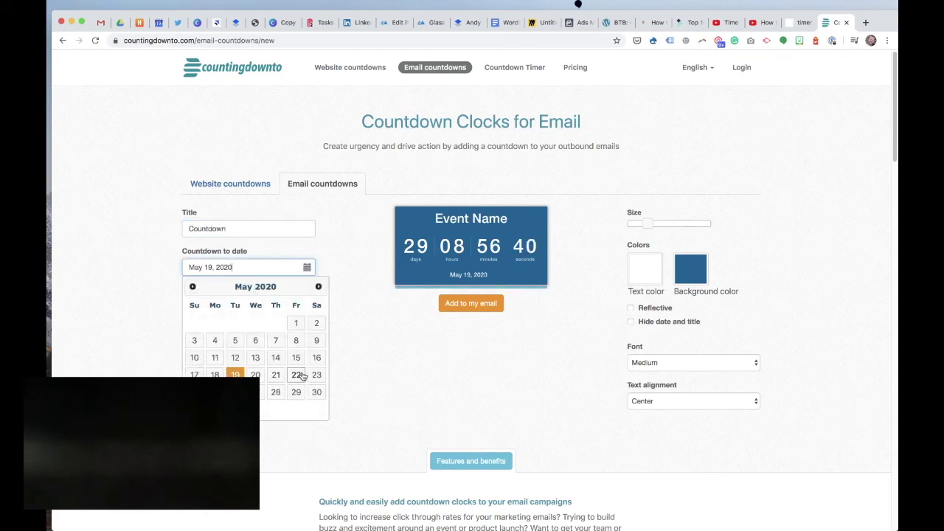
pyautogui.click(193, 286)
pyautogui.click(295, 375)
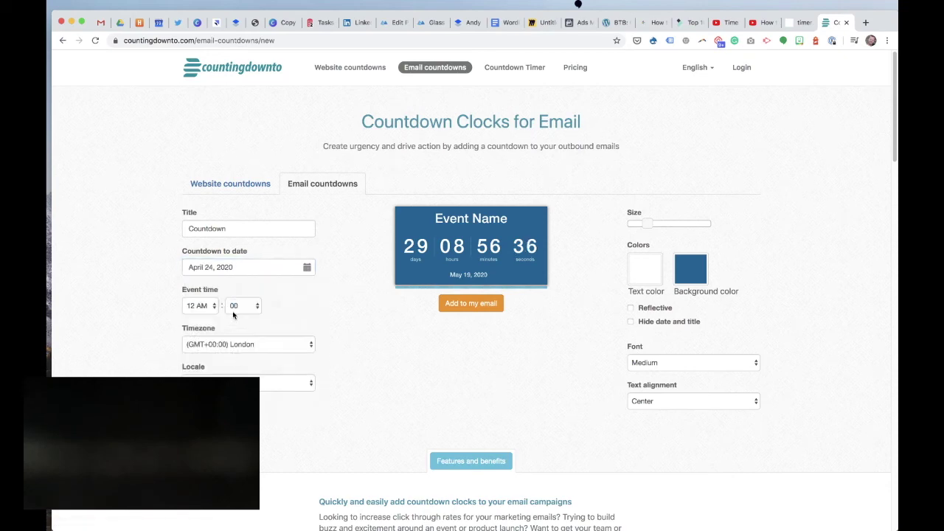
pyautogui.click(208, 306)
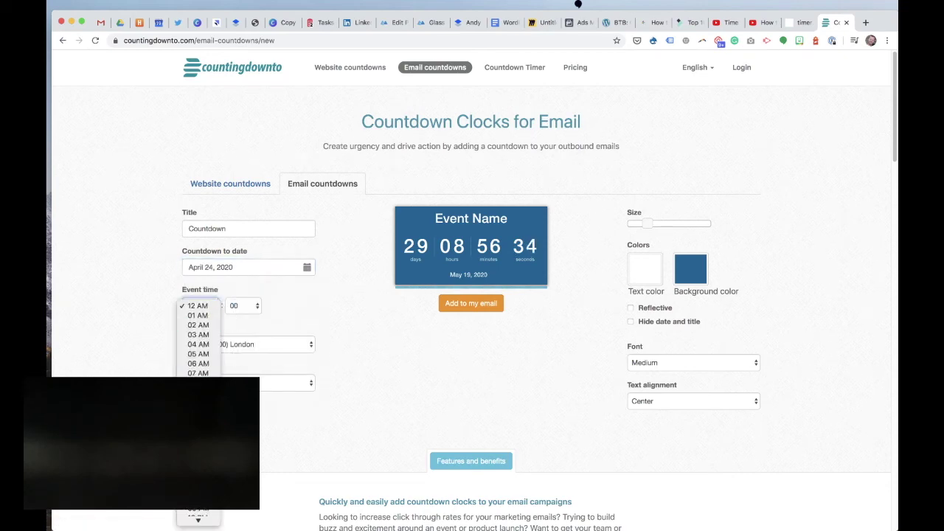
pyautogui.click(197, 440)
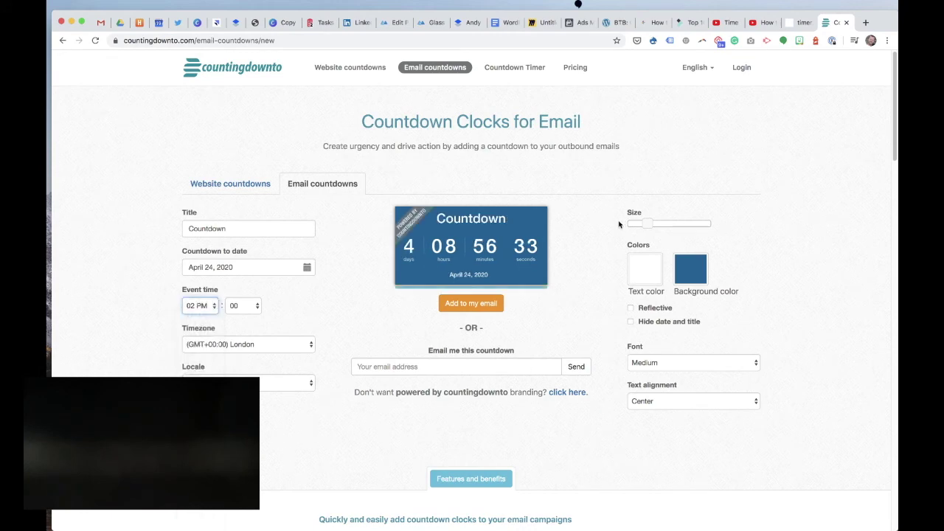
# - Give the clock a black background and Light font, enlarging it to 362 by 186 pixels
pyautogui.click(695, 272)
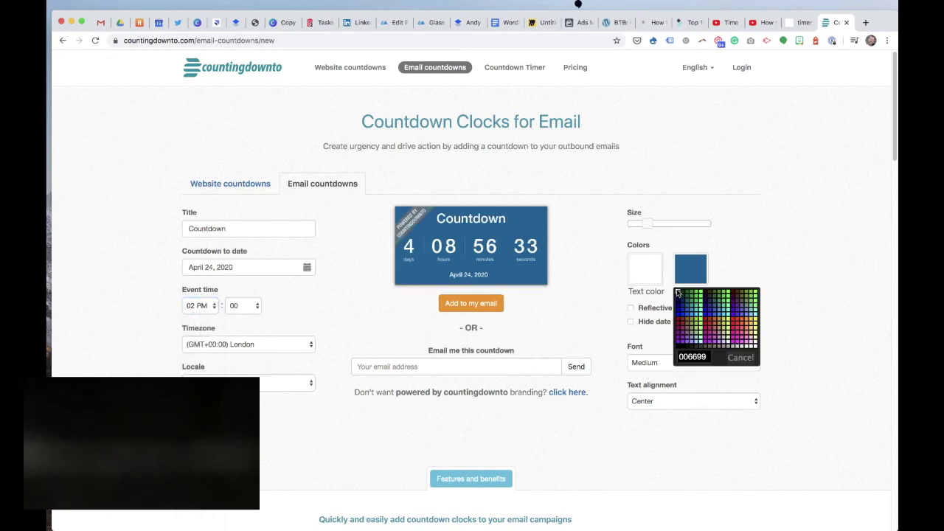
pyautogui.click(678, 290)
pyautogui.click(725, 362)
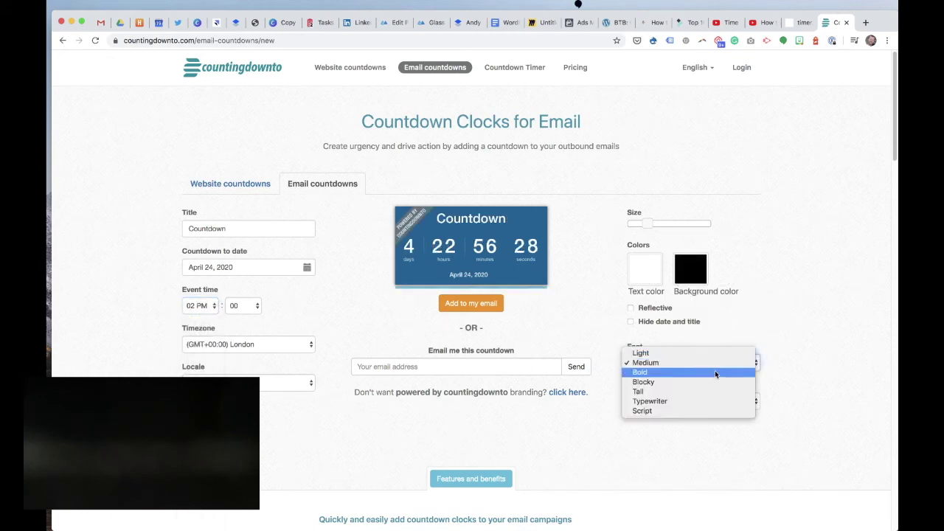
pyautogui.click(715, 357)
pyautogui.press('Up')
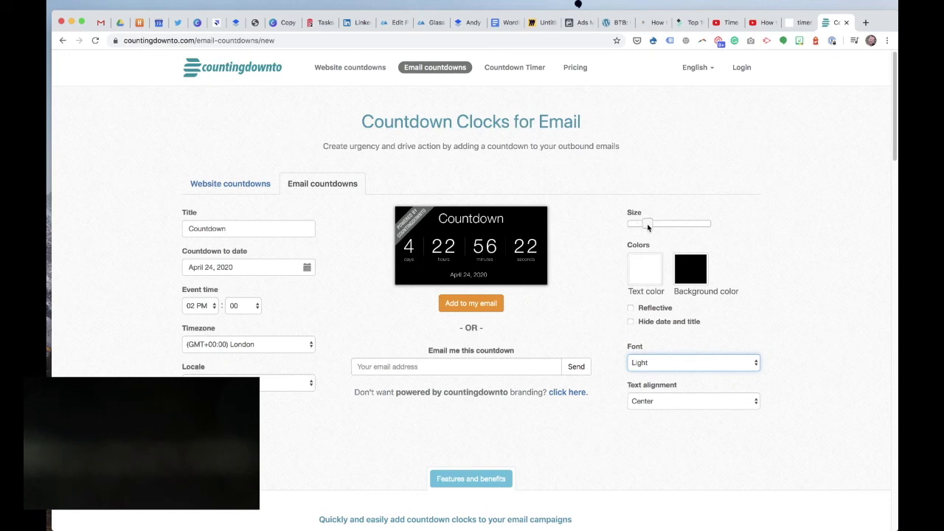
pyautogui.moveTo(646, 223); pyautogui.dragTo(658, 223)
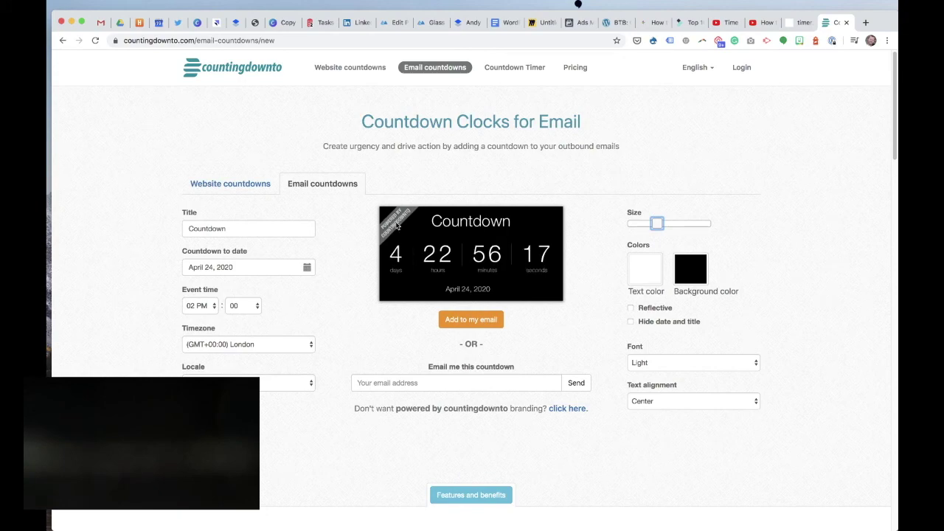
# - Bring up the countdown image's options, dismiss them without saving, and return to Twitter
pyautogui.rightClick(492, 228)
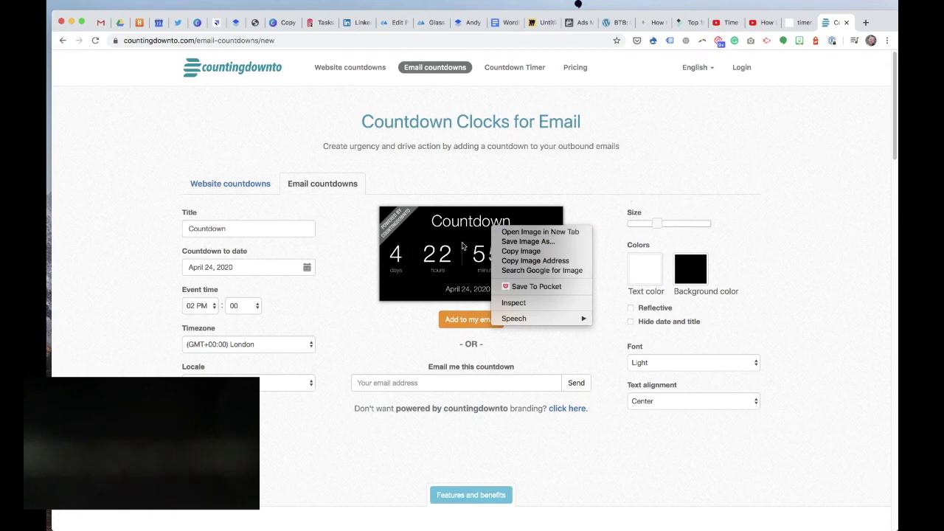
pyautogui.click(178, 21)
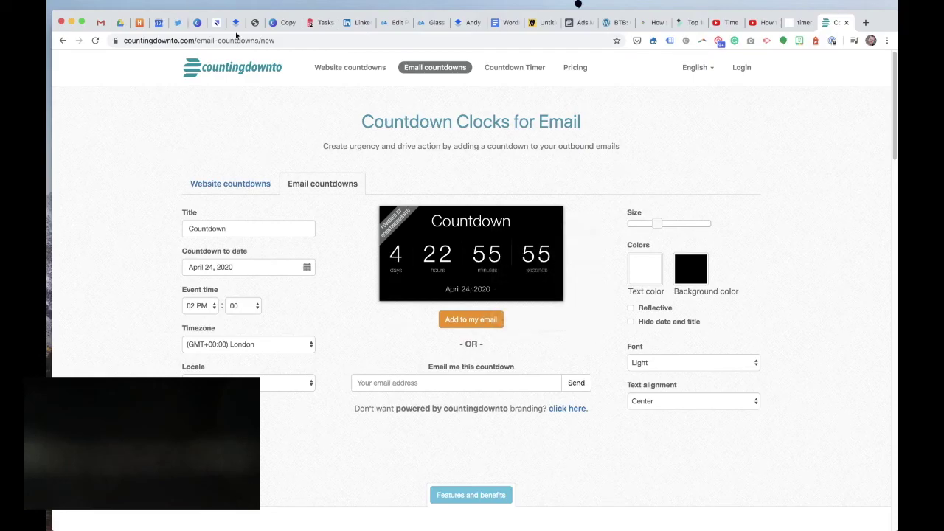
pyautogui.click(185, 24)
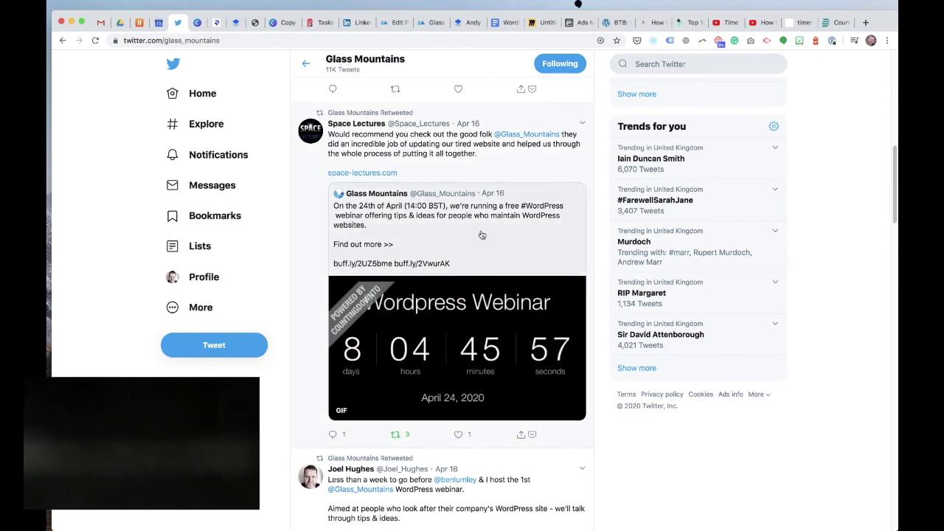
# - Switch to the LinkedIn tab with the WordPress webinar post
pyautogui.click(353, 23)
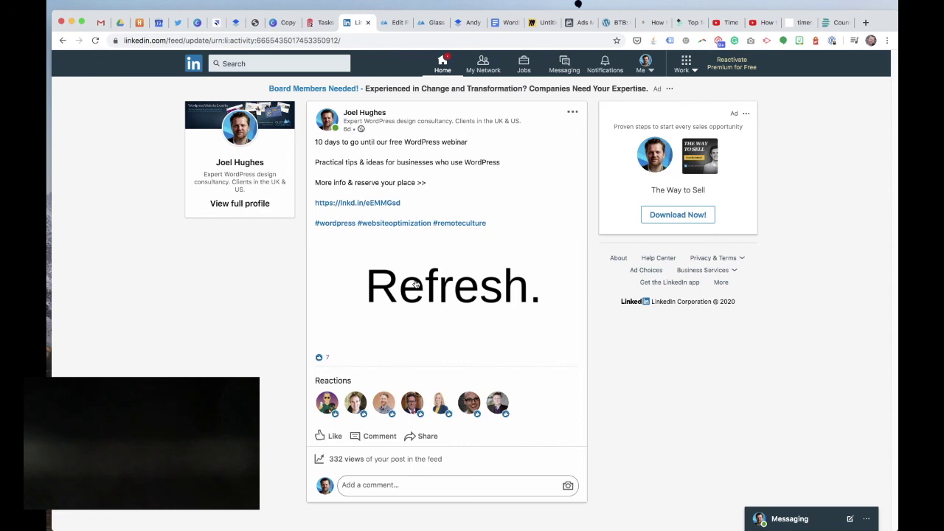
# - Reload the LinkedIn webinar post page
pyautogui.click(280, 41)
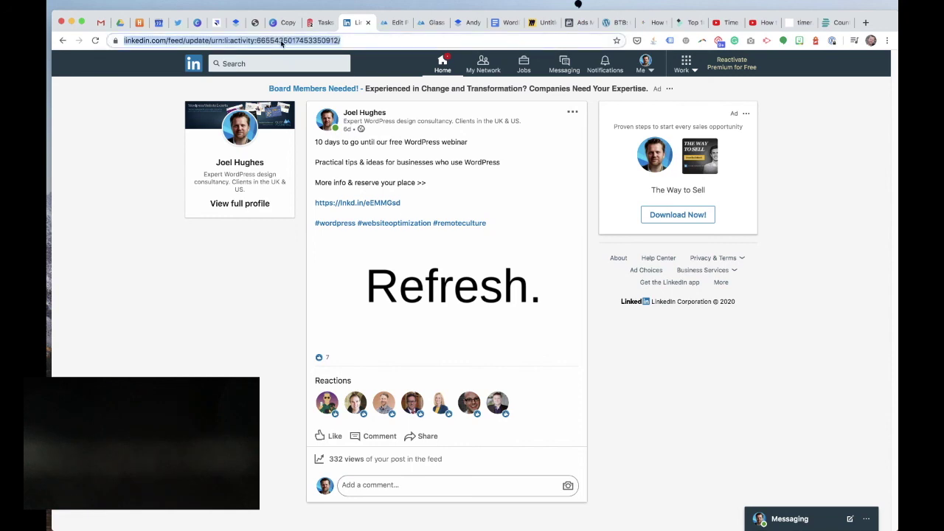
pyautogui.click(94, 40)
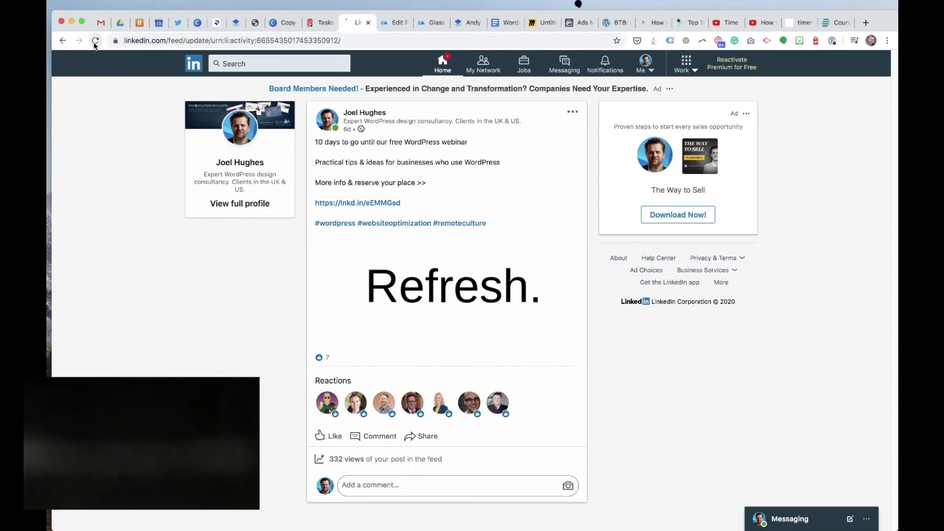